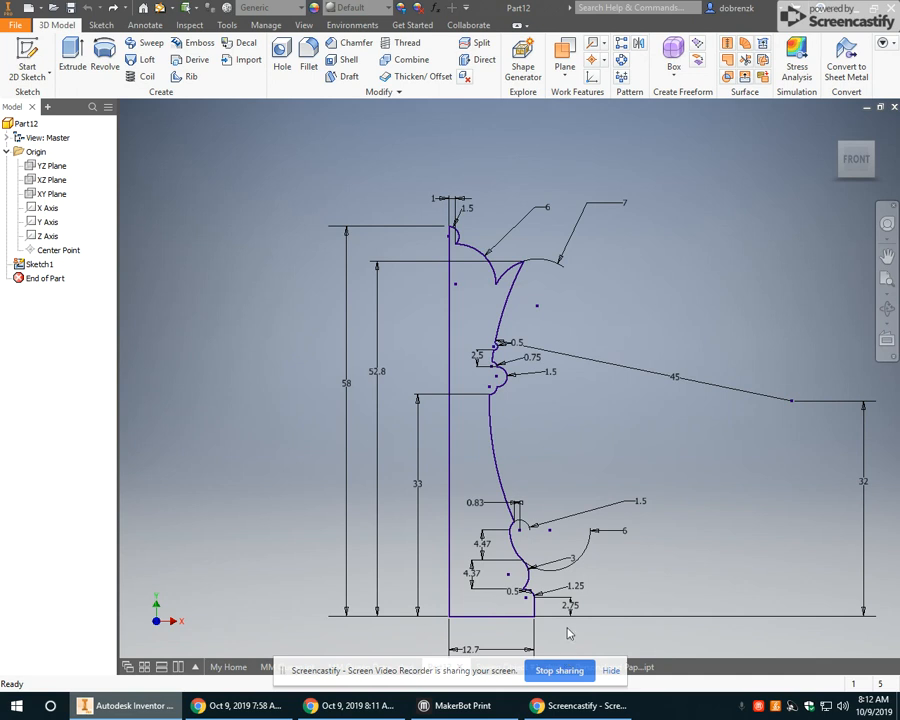
Step: Open Sketch1, the half profile of the turned piece, for editing
scroll(569, 604, "up", 3)
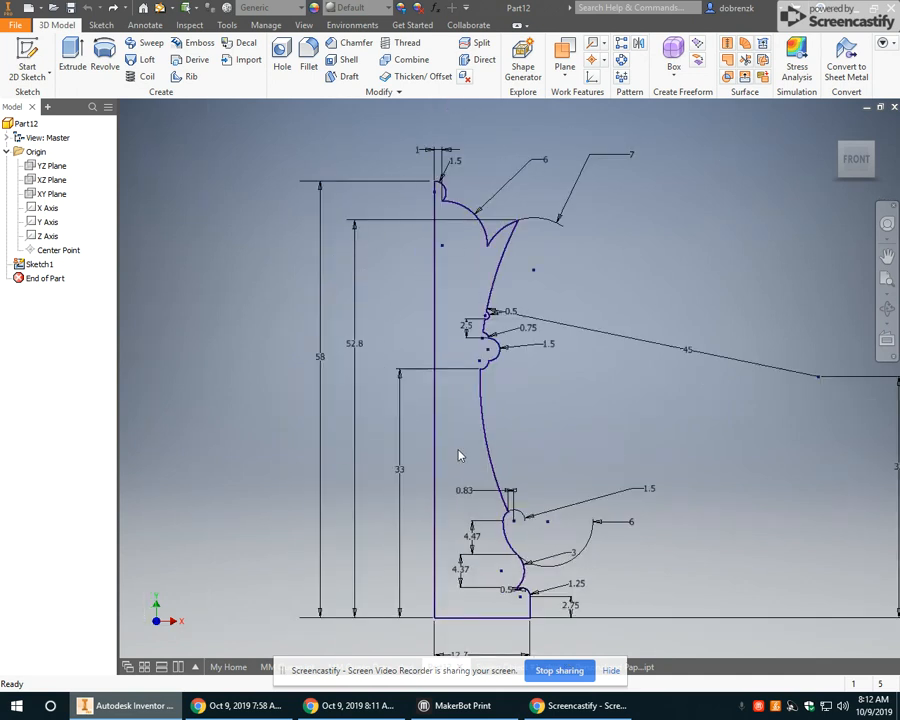
mouse_move(544, 518)
middle_mouse_down()
mouse_move(547, 460)
mouse_move(523, 402)
mouse_move(578, 522)
middle_mouse_up()
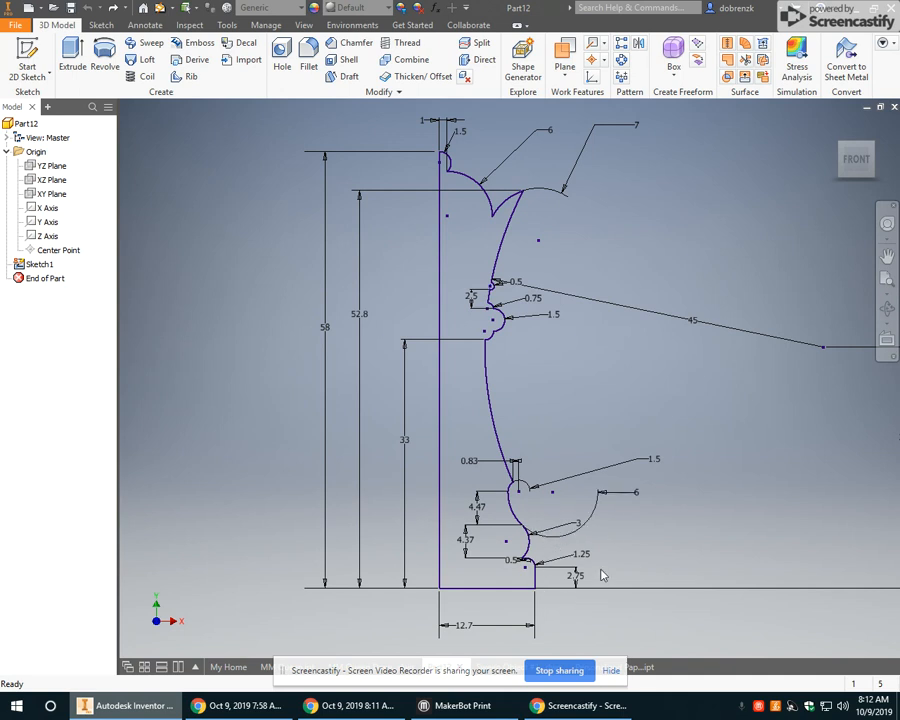
scroll(602, 575, "down", 3)
middle_click_drag(599, 574, 612, 506)
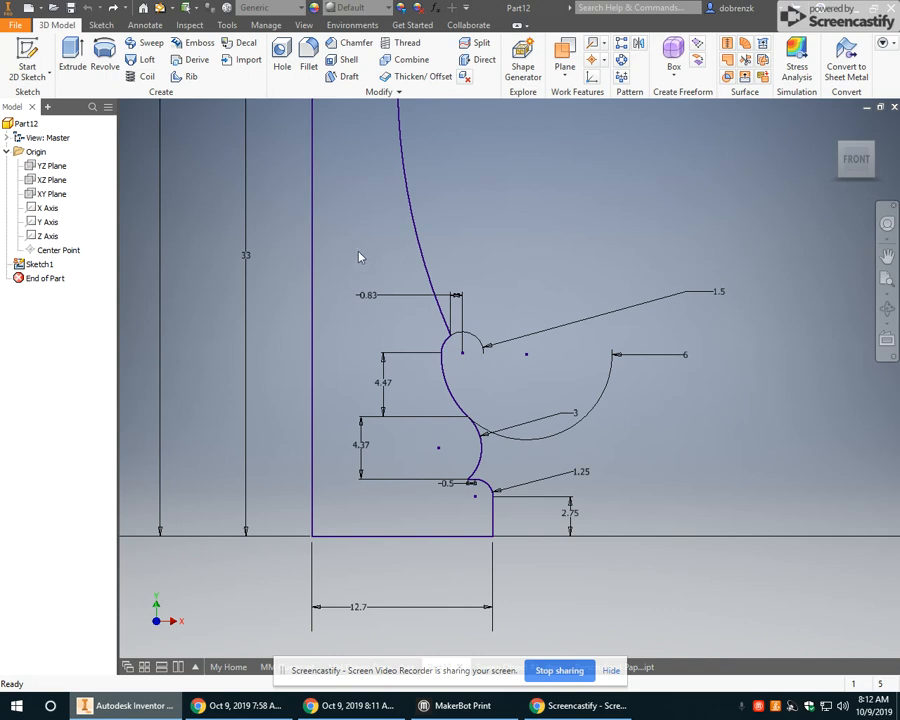
double_click(30, 264)
Step: Window-select the lower arcs between the base and the long curve to display their geometric constraints
middle_click_drag(301, 278, 197, 478)
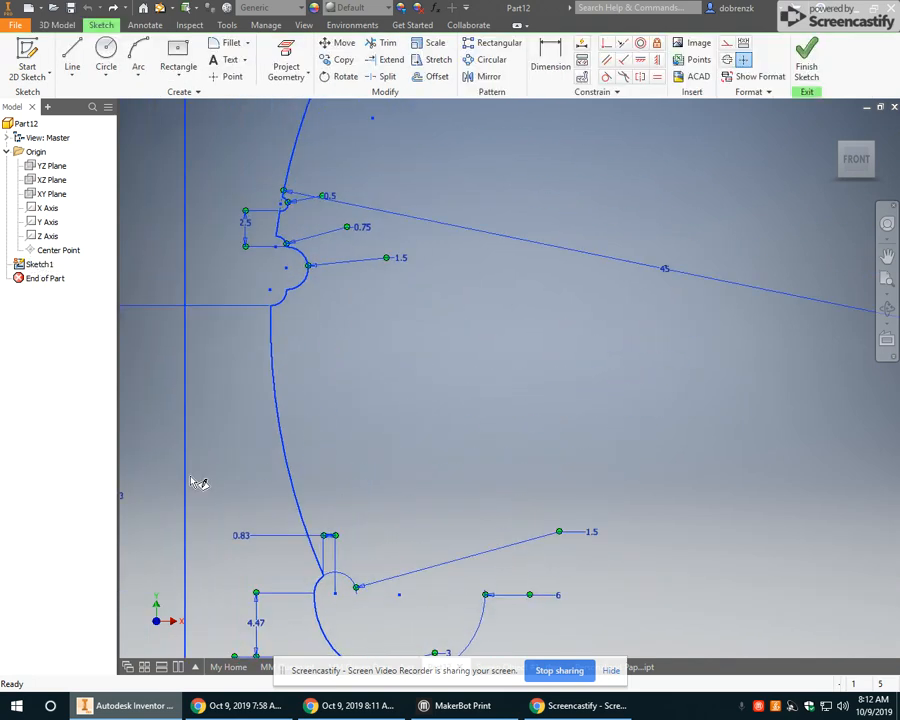
scroll(235, 505, "up", 3)
scroll(237, 503, "up", 1)
left_click_drag(237, 503, 343, 343)
middle_click_drag(343, 343, 443, 322)
scroll(481, 418, "down", 4)
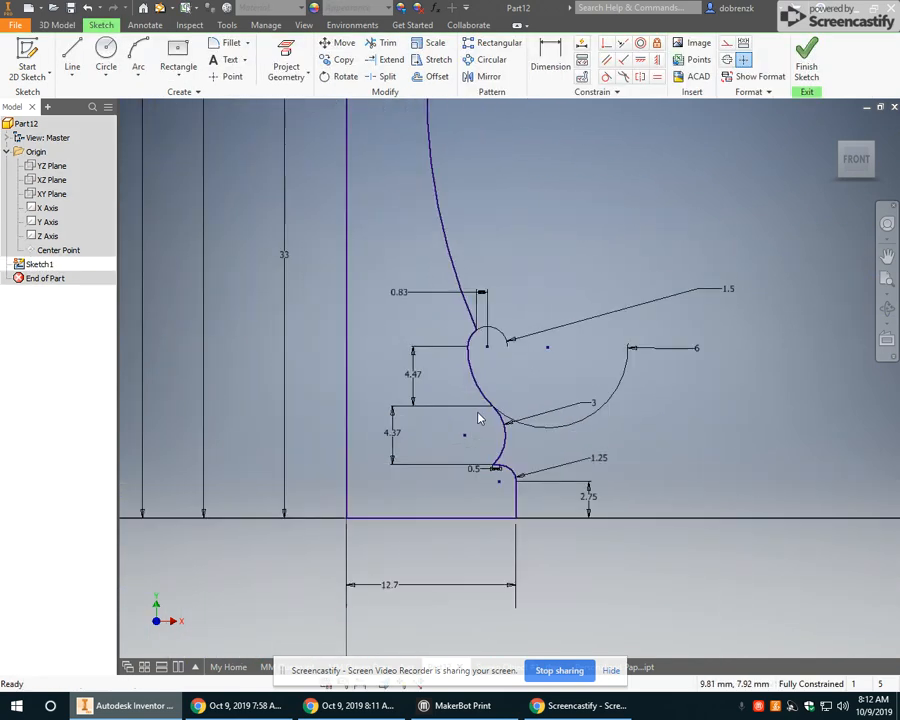
scroll(478, 411, "down", 3)
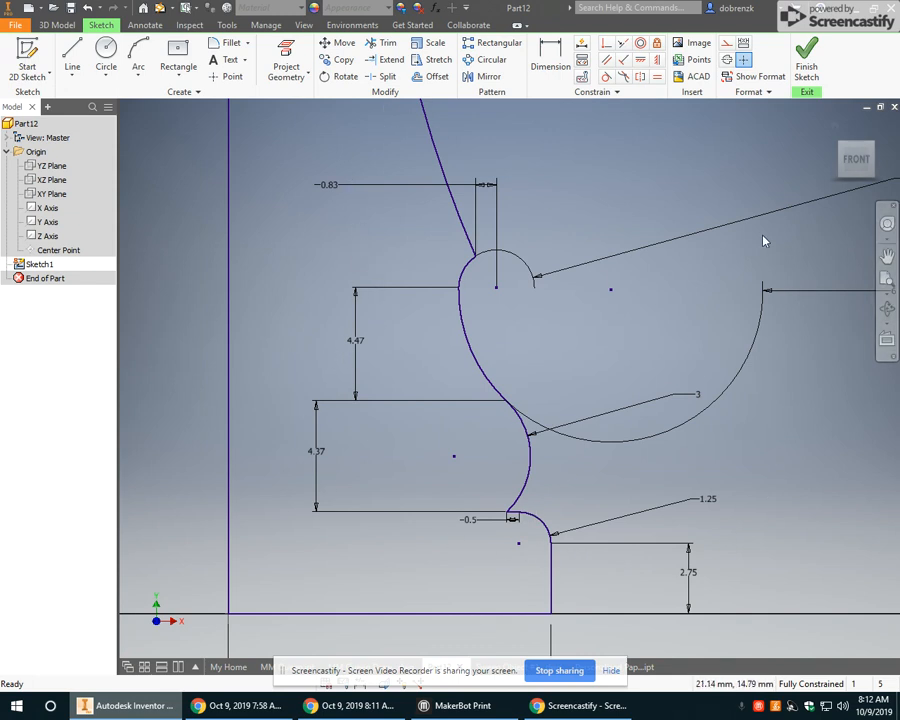
mouse_move(266, 219)
left_mouse_down()
mouse_move(701, 500)
mouse_move(805, 593)
left_mouse_up()
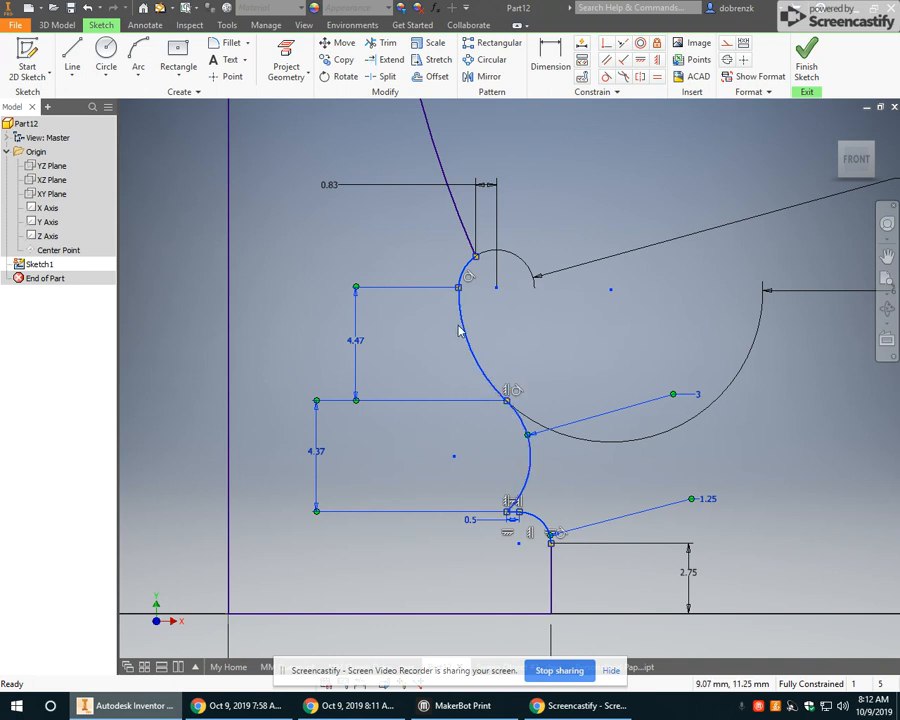
Step: Examine the tangent, vertical and horizontal constraints and the dimensions on the selected lower arcs, including the short ledge above the base
scroll(541, 474, "up", 3)
mouse_move(538, 443)
middle_mouse_down()
mouse_move(544, 457)
mouse_move(556, 357)
middle_mouse_up()
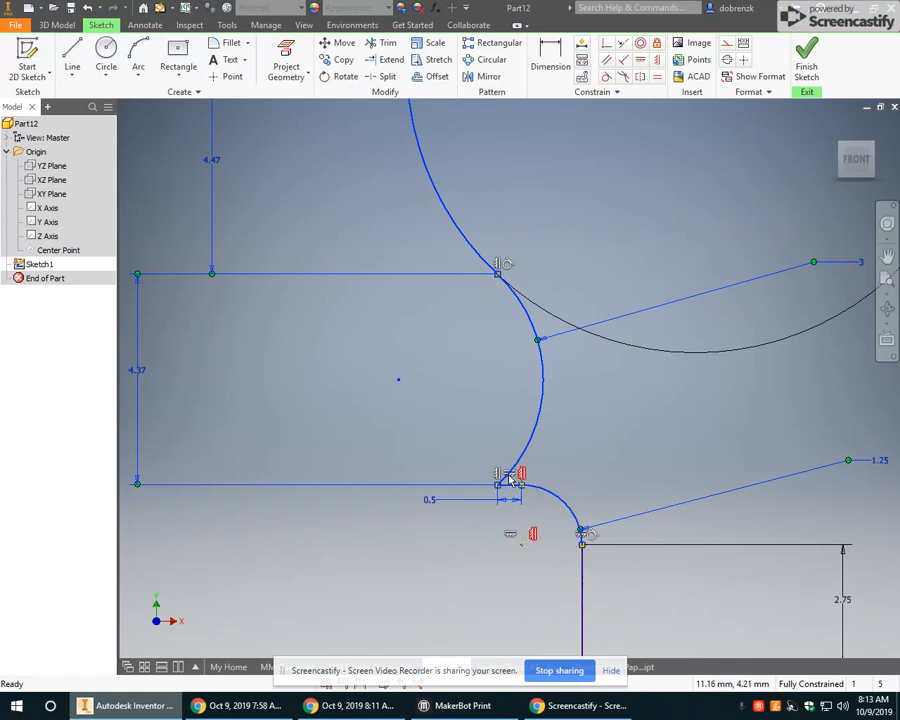
scroll(422, 480, "down", 2)
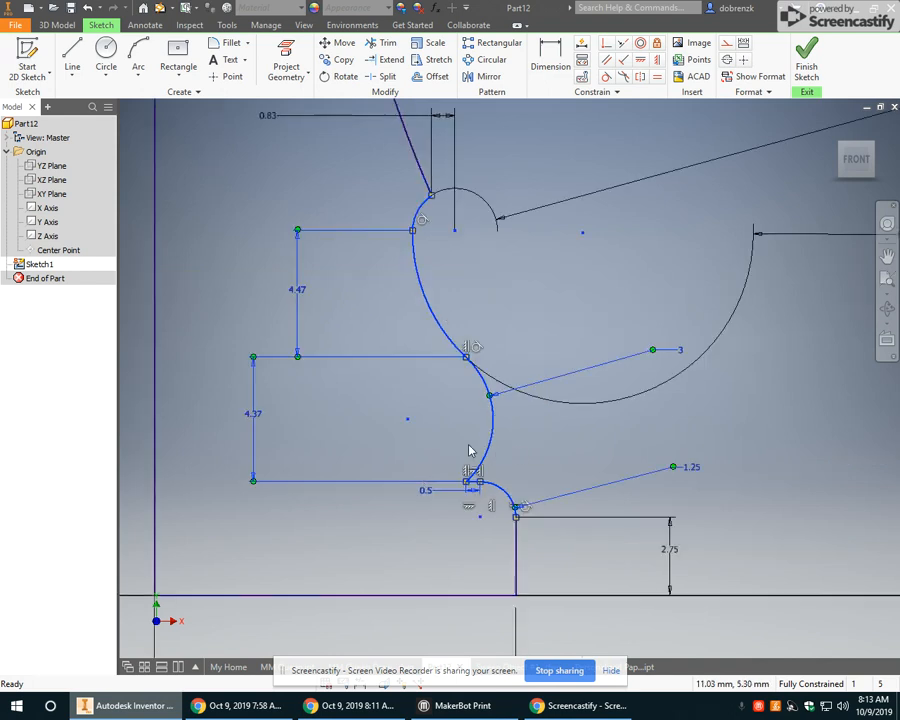
scroll(469, 451, "up", 3)
scroll(477, 452, "down", 3)
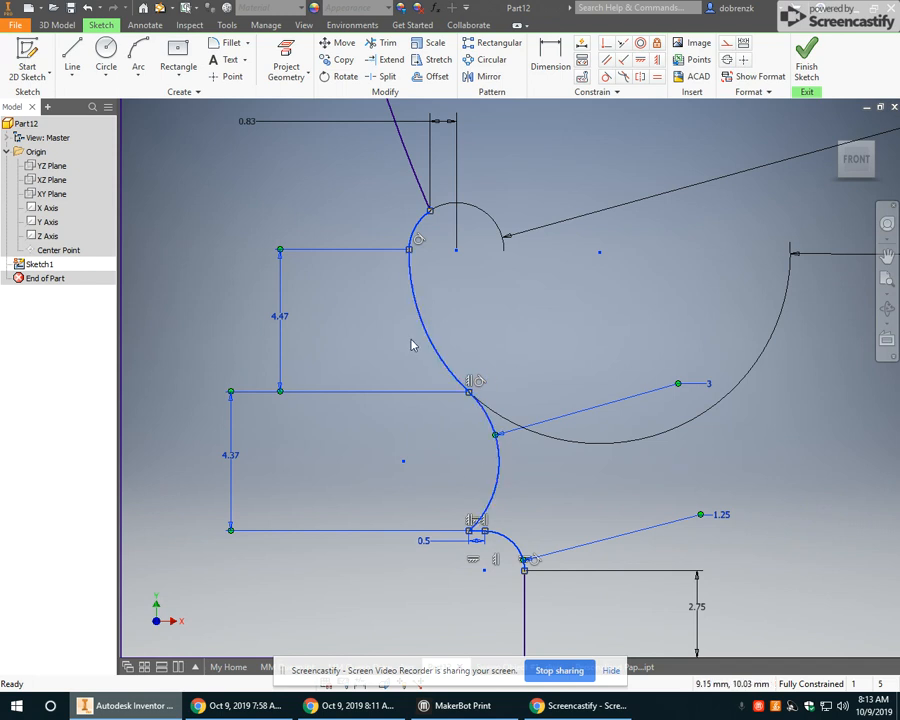
middle_click_drag(405, 294, 417, 348)
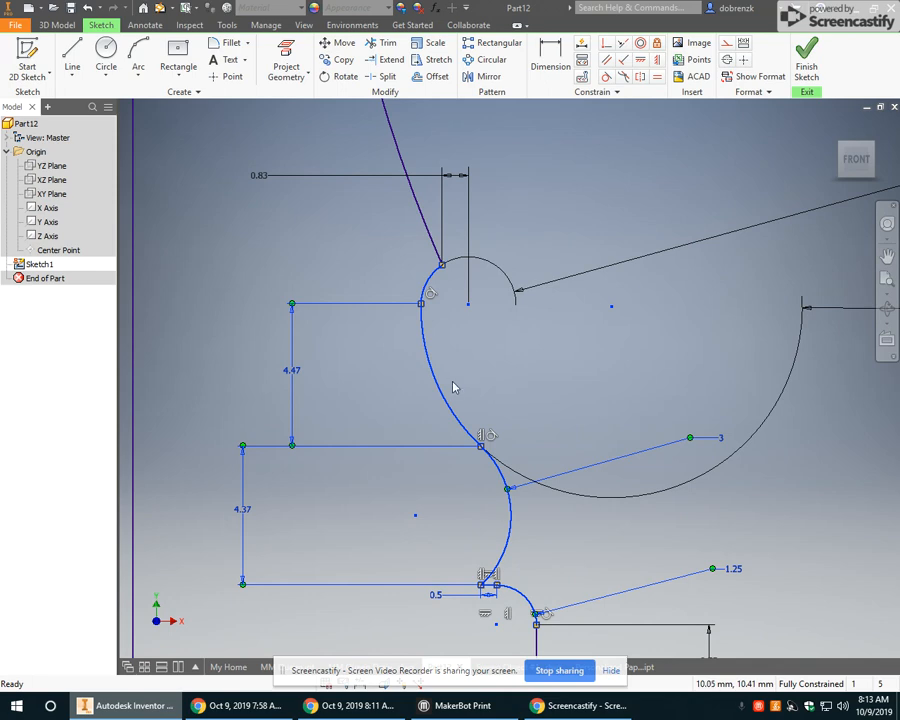
Step: Clear the selection and window-select the group of bead arcs at mid-height to display their constraints
middle_click_drag(411, 208, 473, 310)
middle_click_drag(511, 133, 540, 546)
scroll(537, 462, "down", 5)
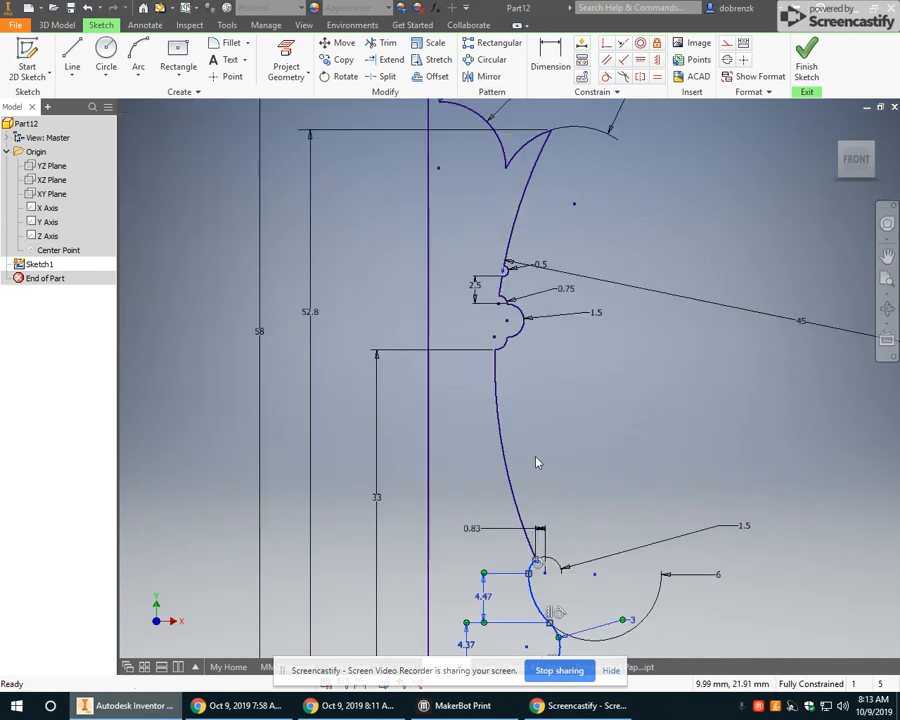
mouse_move(554, 375)
middle_mouse_down()
mouse_move(538, 435)
mouse_move(532, 398)
mouse_move(556, 430)
middle_mouse_up()
scroll(526, 396, "down", 3)
scroll(529, 399, "up", 3)
scroll(529, 399, "up", 2)
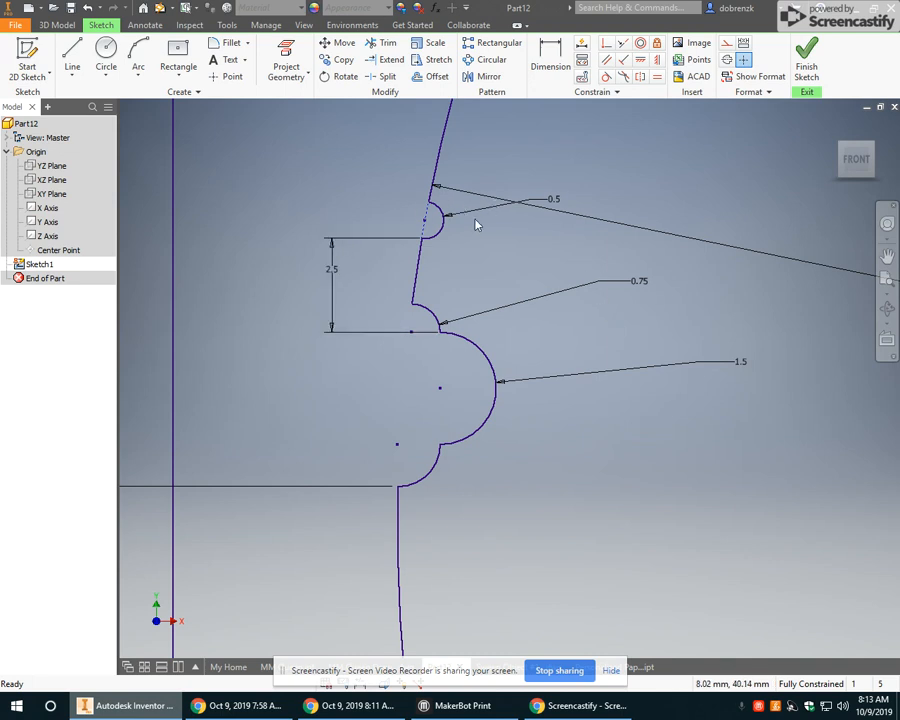
left_click(563, 302)
mouse_move(251, 171)
left_mouse_down()
mouse_move(352, 309)
mouse_move(528, 488)
mouse_move(631, 572)
left_mouse_up()
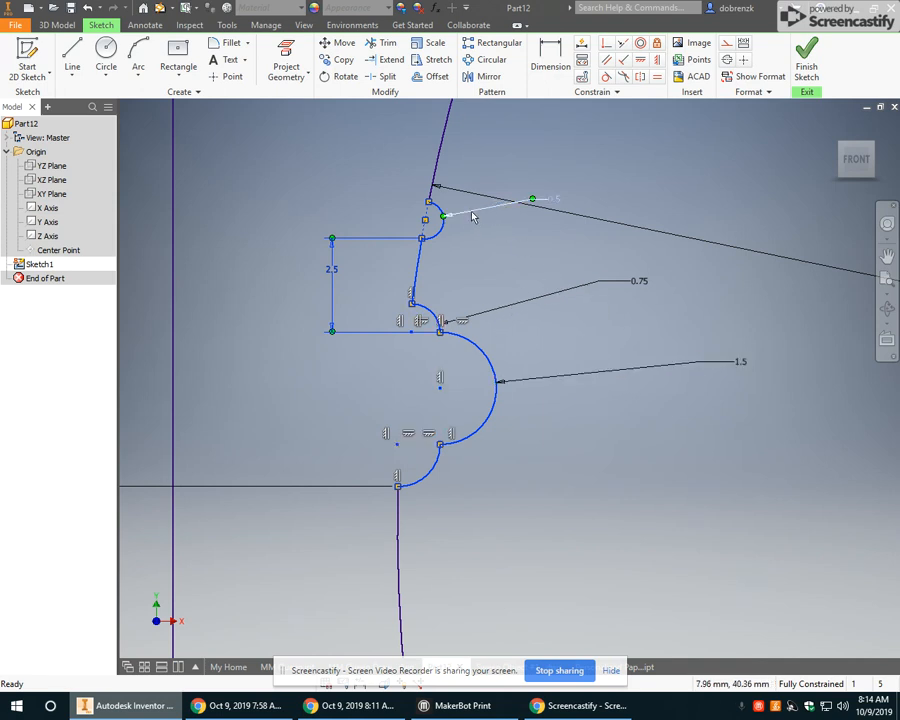
Step: Examine how the mid-height bead arcs and their centre points are aligned, from the large bead up to the small 0.5 arc
middle_click_drag(502, 361, 489, 335)
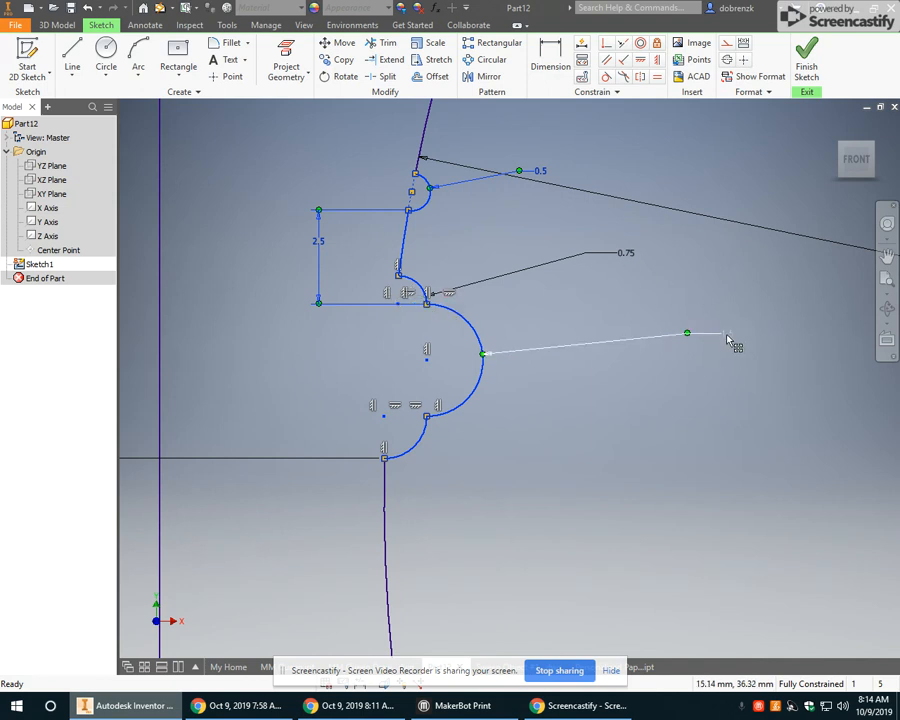
scroll(437, 322, "up", 4)
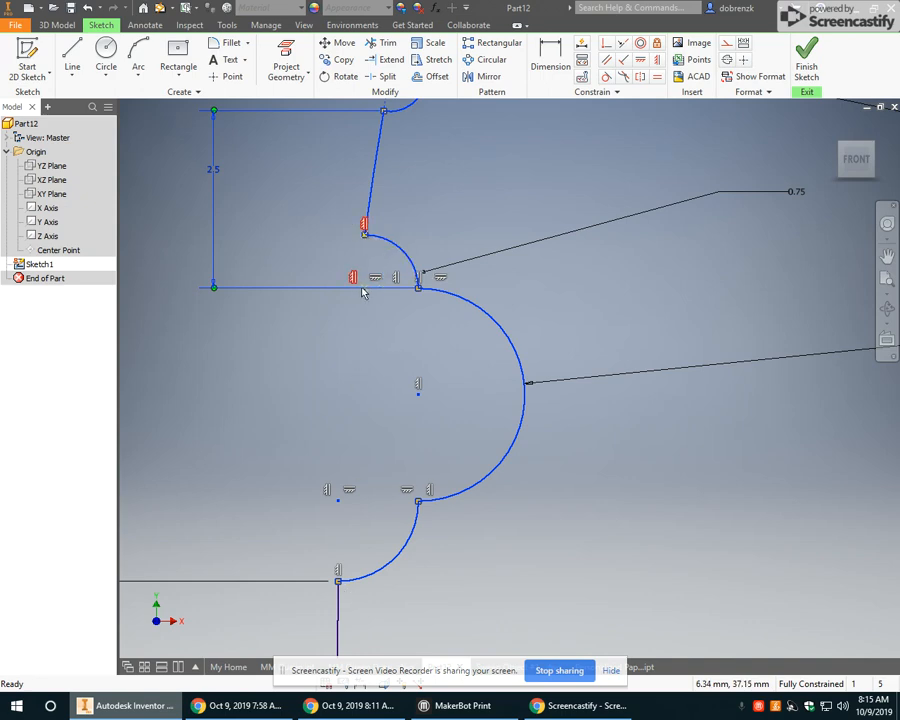
scroll(405, 231, "down", 1)
middle_click_drag(405, 231, 366, 493)
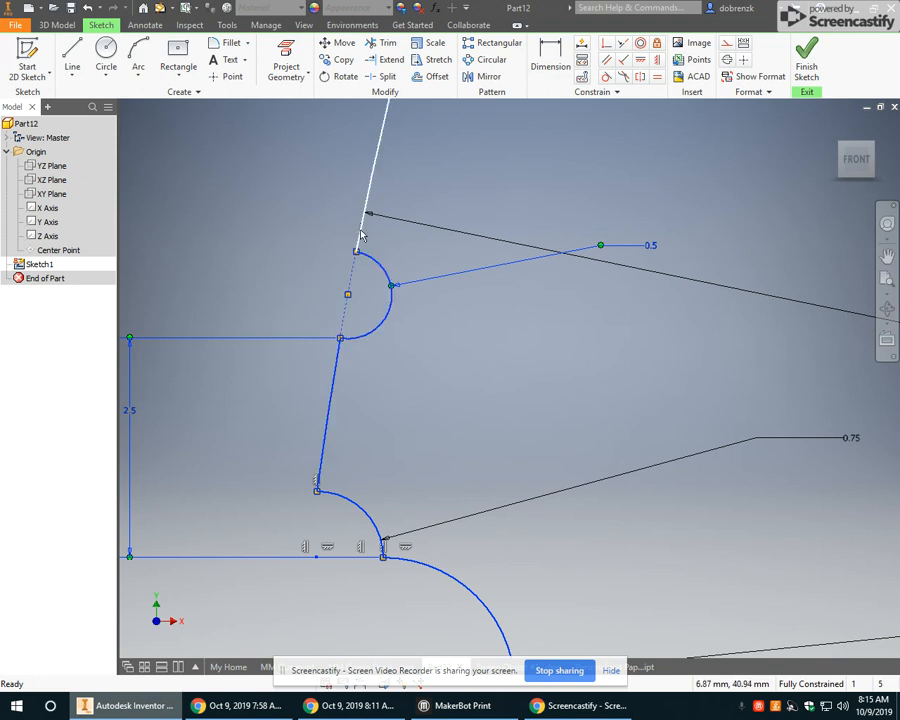
Step: Clear the selection and window-select the arcs at the crown of the profile to display their constraints
middle_click_drag(388, 239, 419, 517)
scroll(525, 308, "up", 6)
middle_click_drag(526, 323, 465, 494)
left_click(569, 404)
left_click_drag(255, 157, 592, 436)
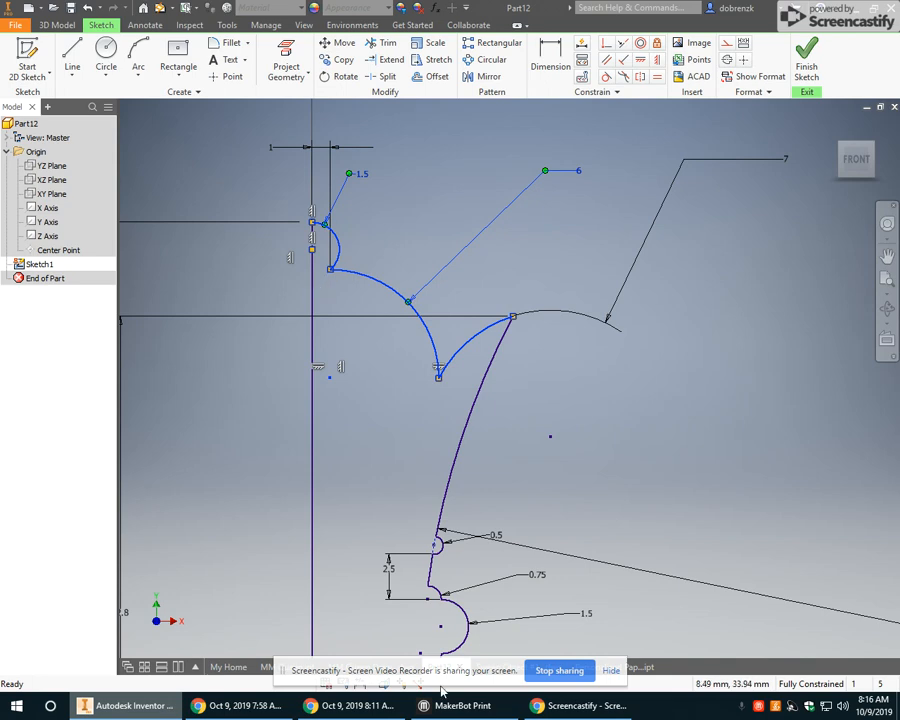
left_click(337, 710)
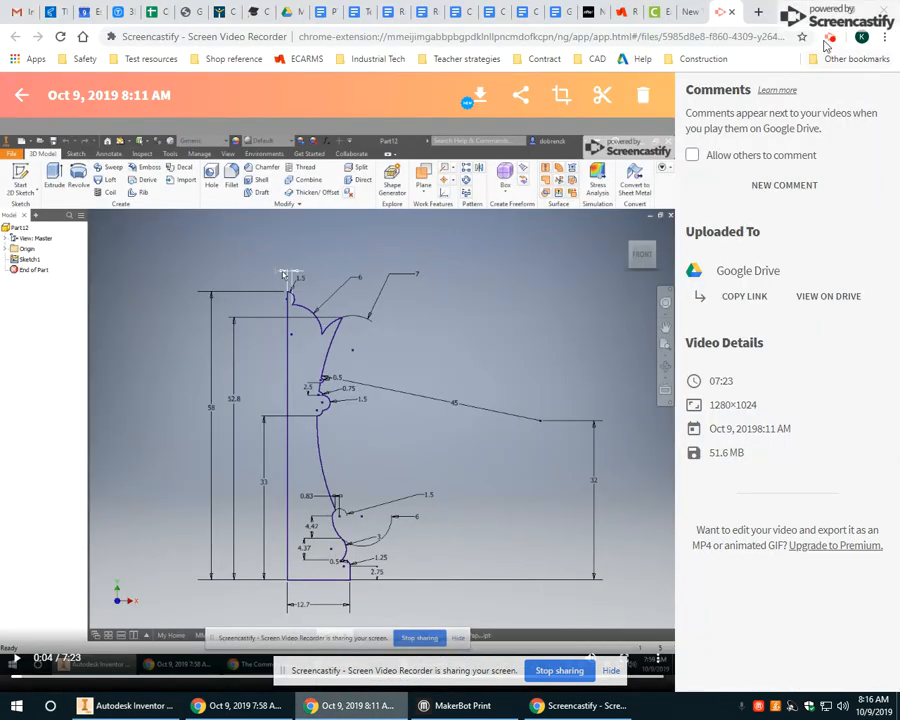